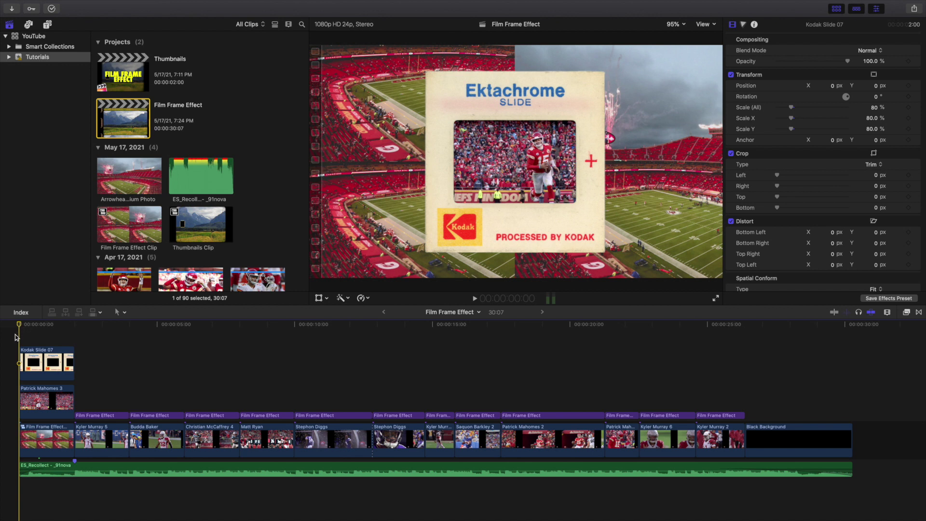
Play the edit from the start and inspect the helmet close-up's film frame effect parameters
key("space")
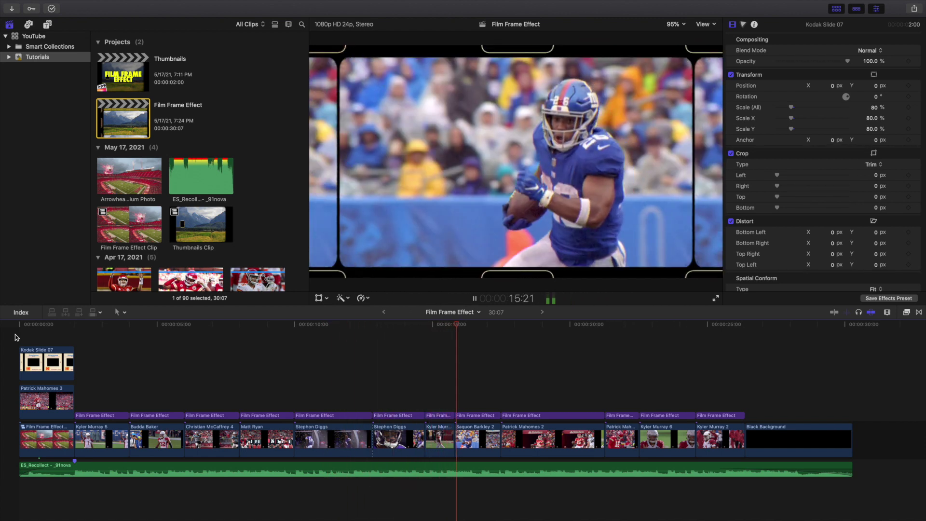
key("Home")
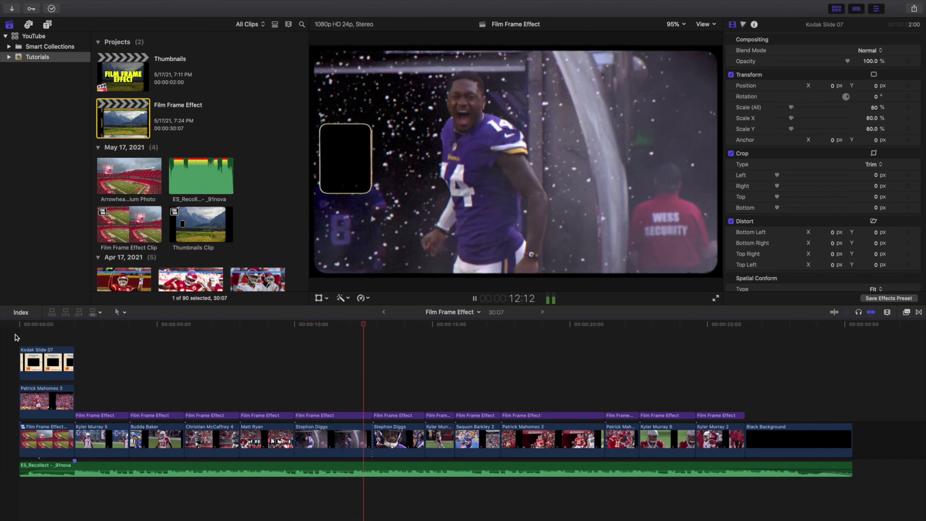
key("space")
left_click(526, 88)
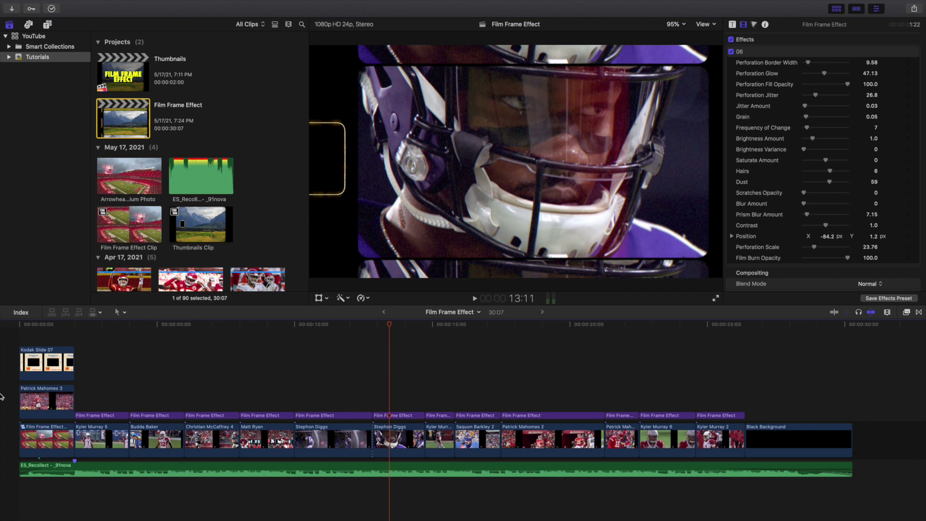
key("Home")
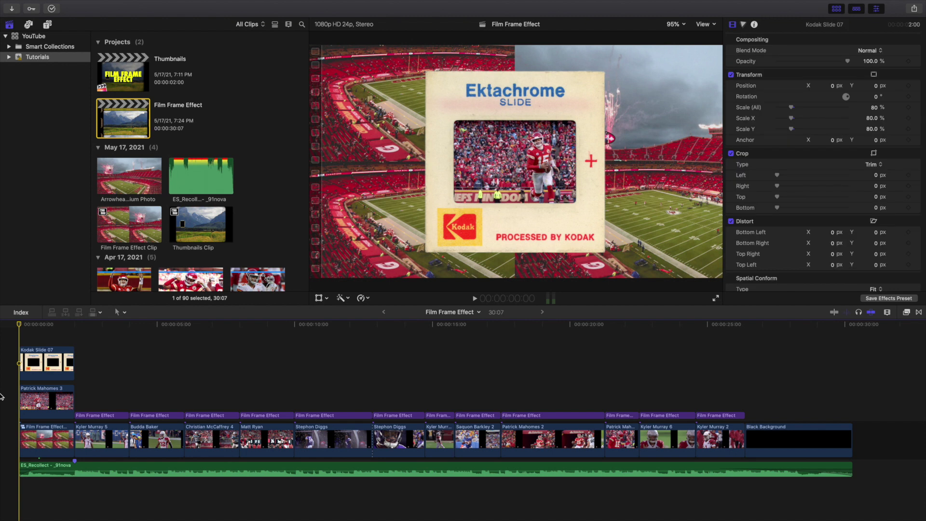
Browse the 8mm Film Effects collection in the video effects library
left_click(907, 312)
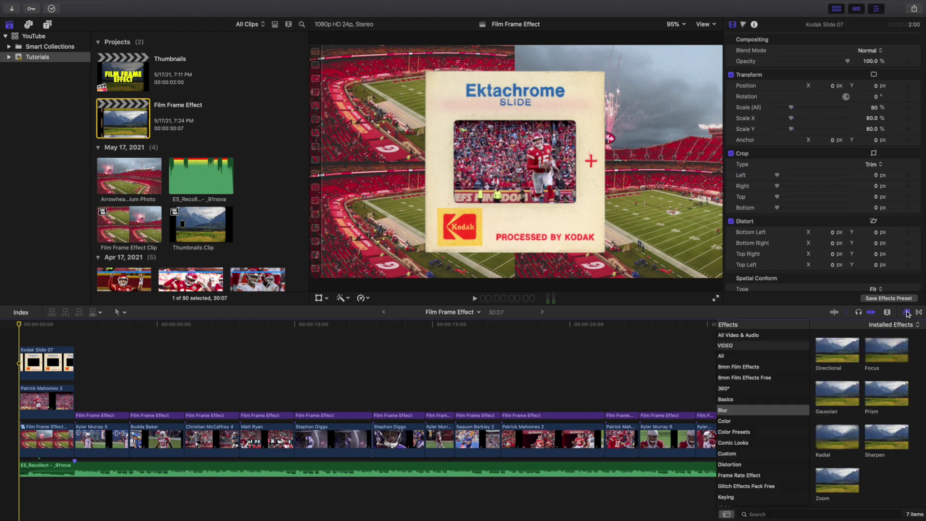
left_click(733, 366)
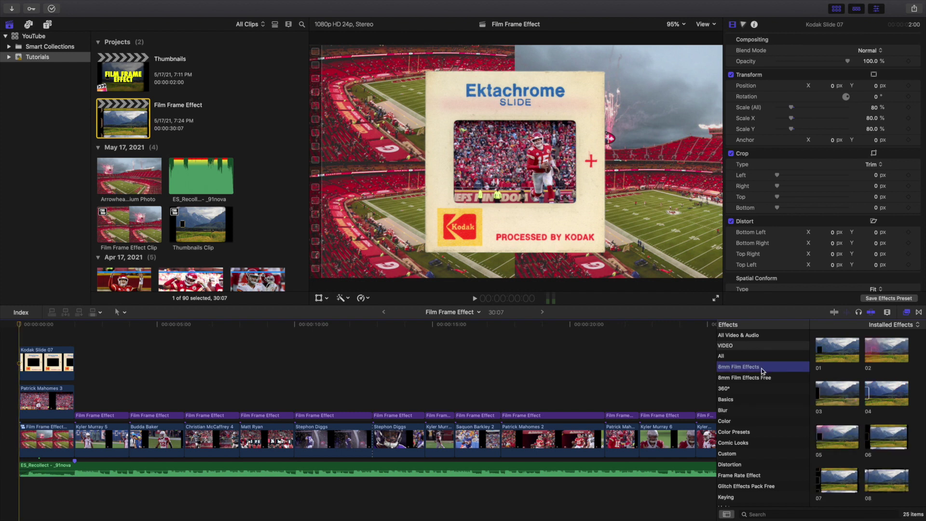
scroll(858, 396, "down", 3)
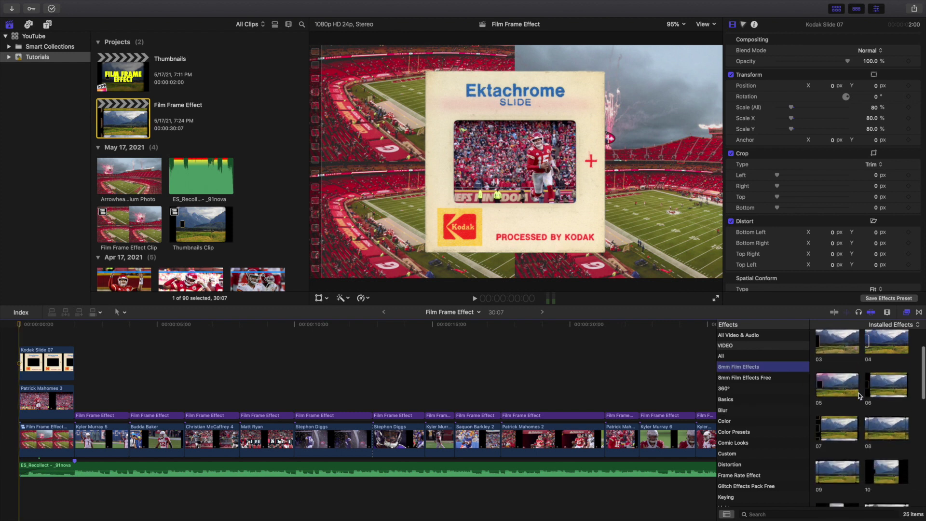
scroll(858, 395, "down", 5)
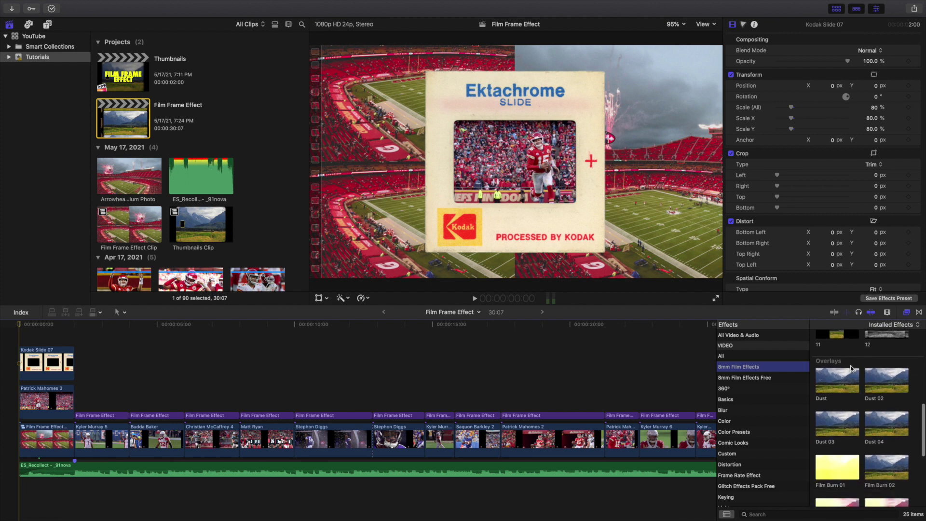
scroll(850, 368, "down", 5)
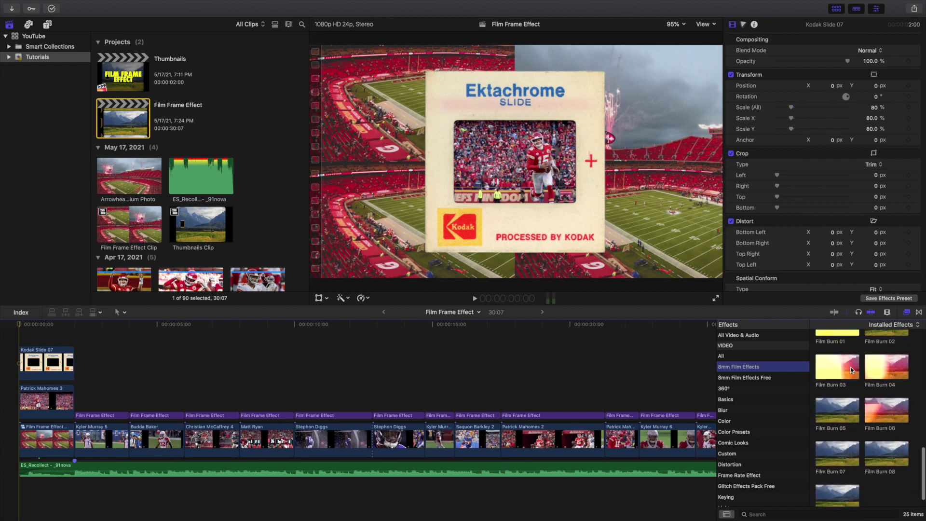
scroll(851, 369, "up", 12)
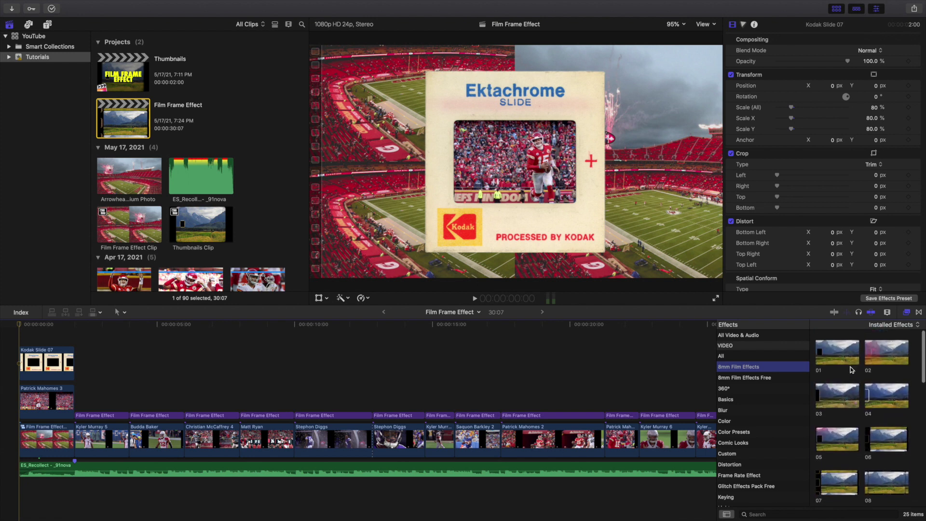
left_click(905, 312)
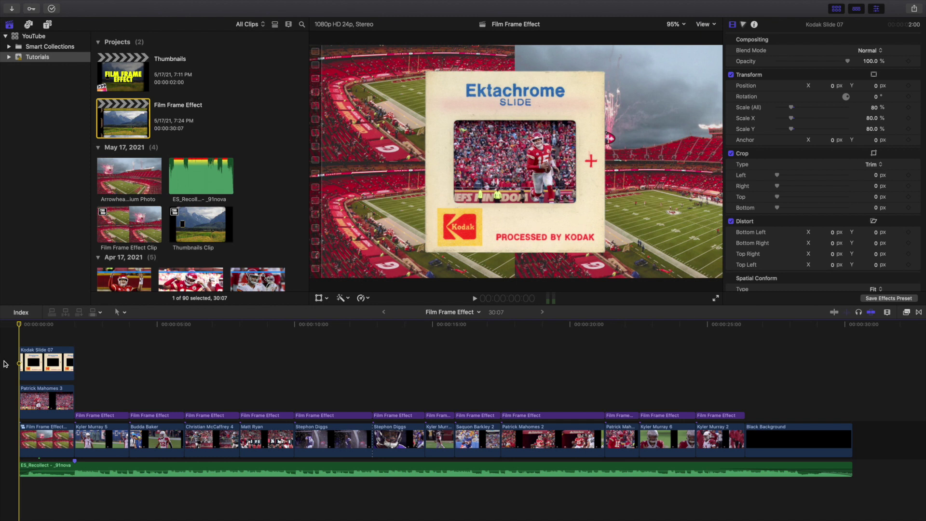
Play from the Kodak slide intro and stop on the Kyler Murray clip
key("space")
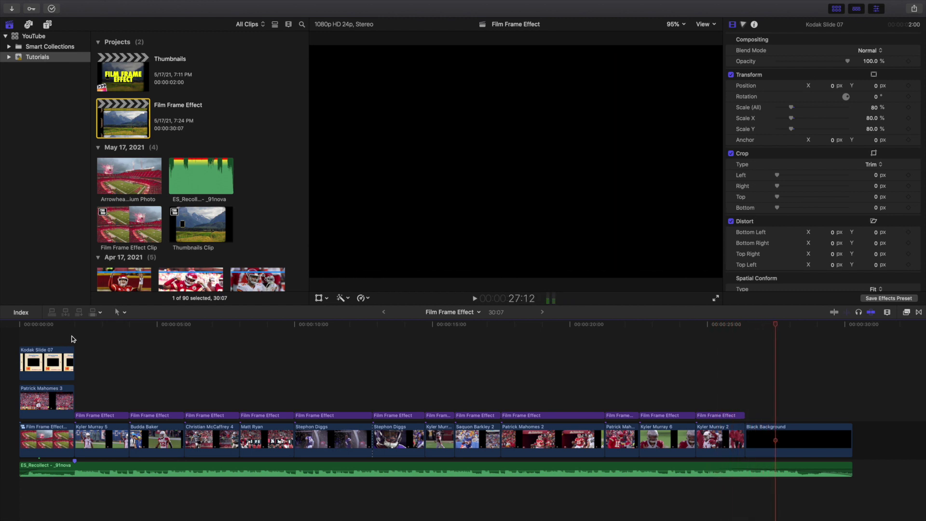
left_click(52, 341)
key("space")
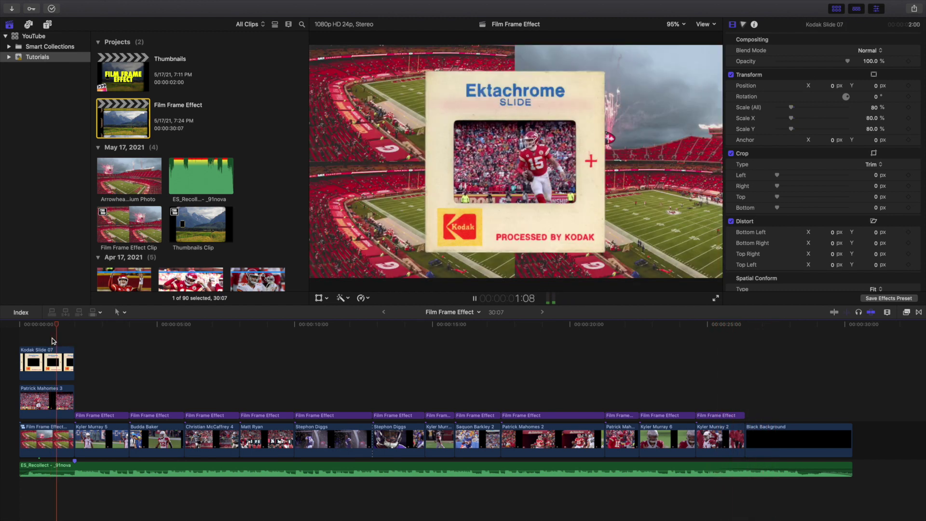
key("space")
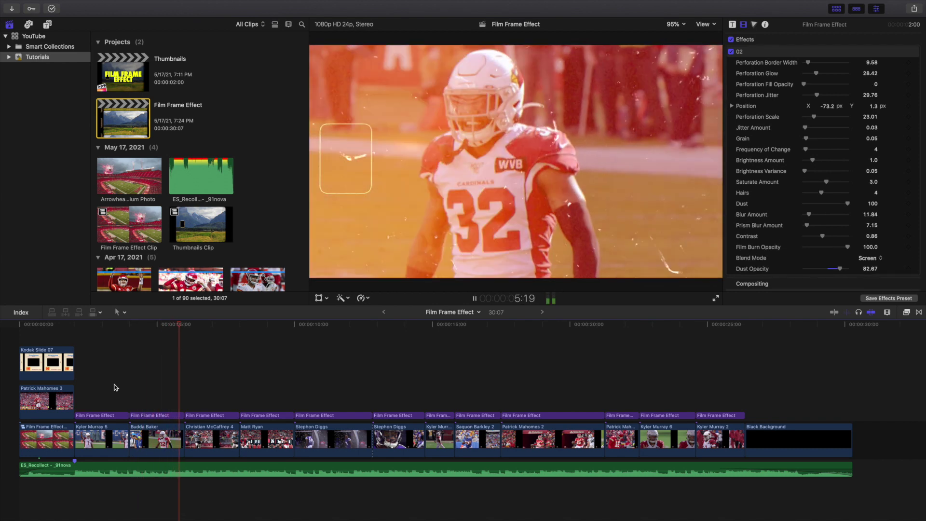
Play and pause clip by clip, checking film frame effects 03 through 10
key("space")
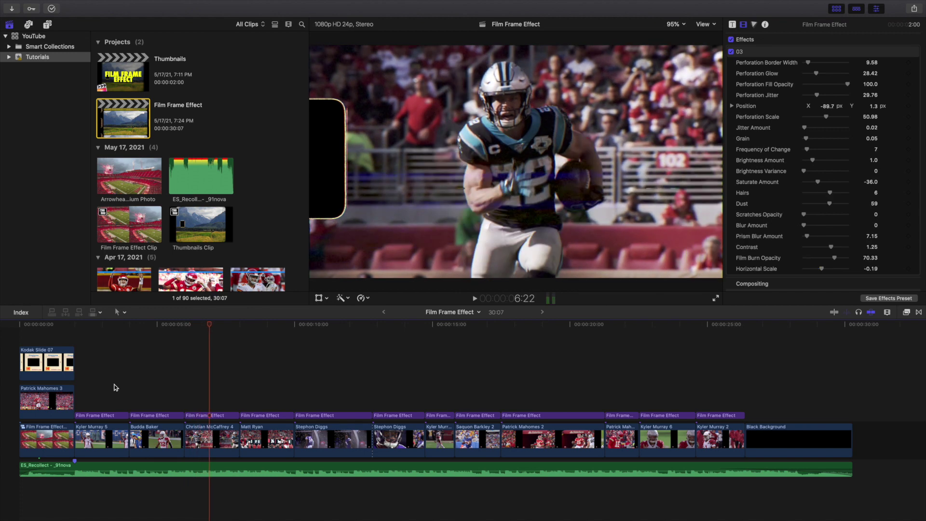
key("space")
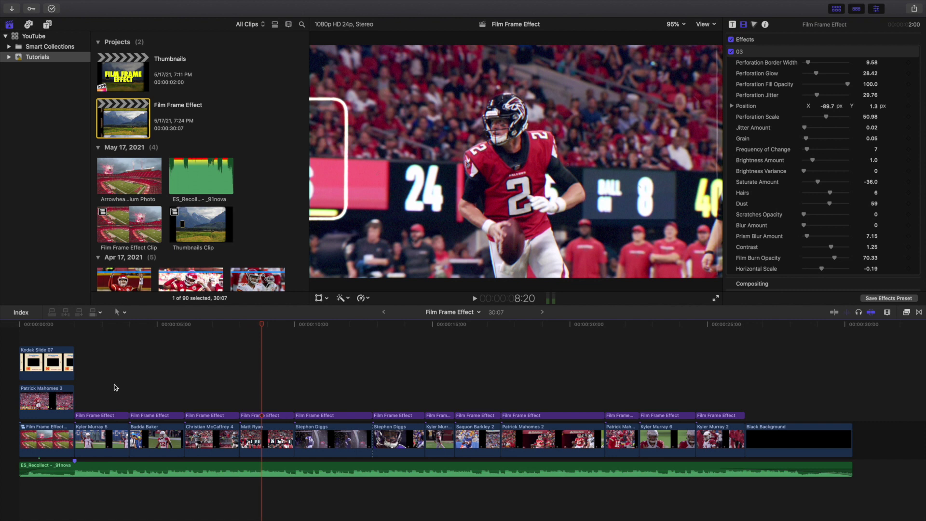
key("space")
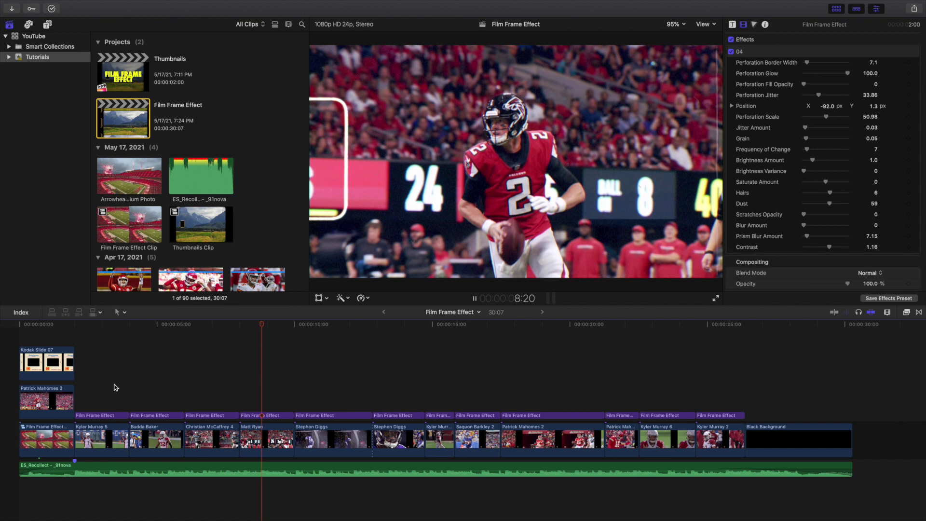
key("space")
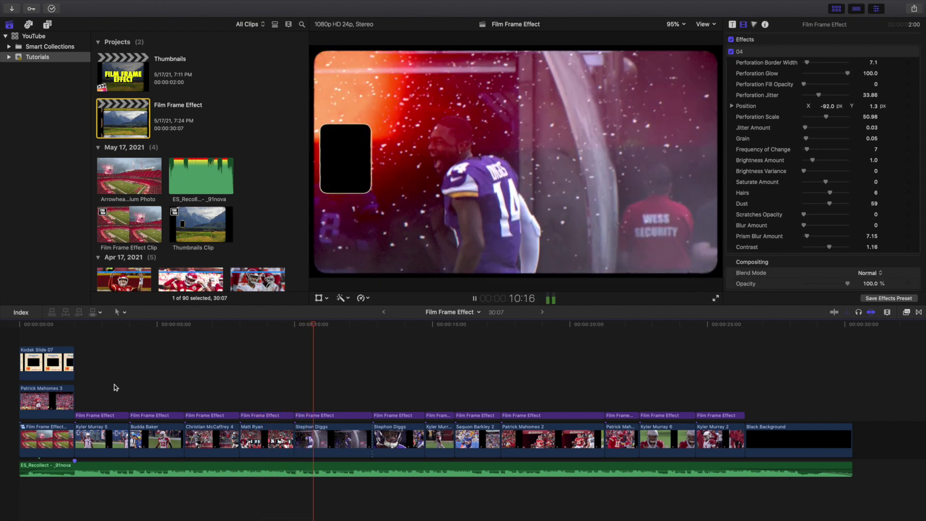
key("space")
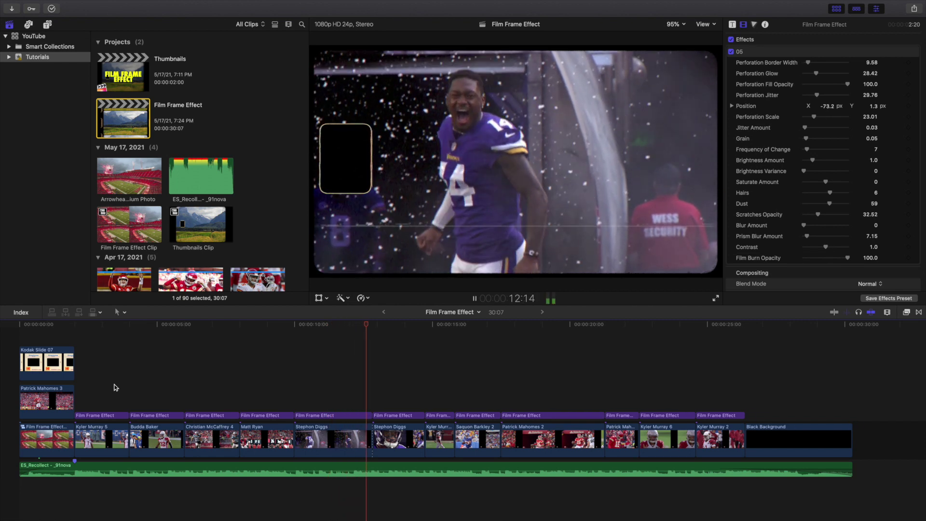
key("space")
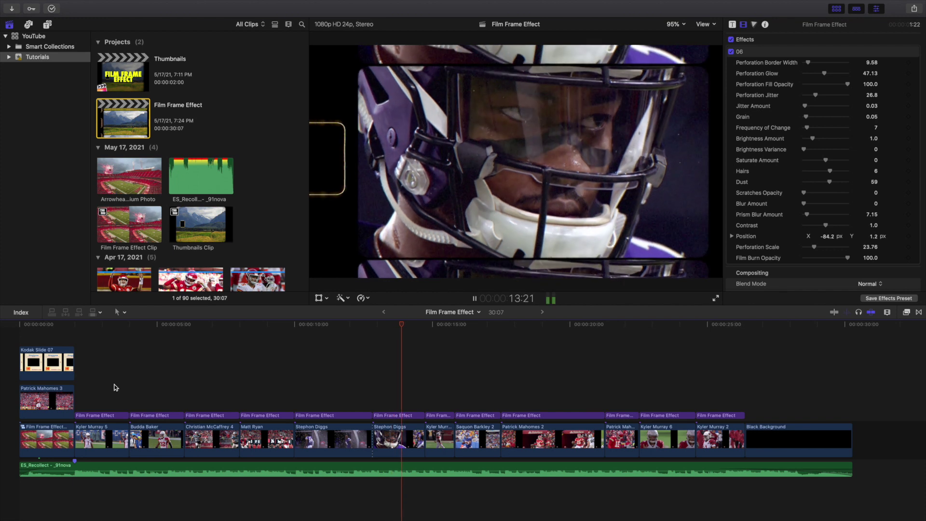
key("space")
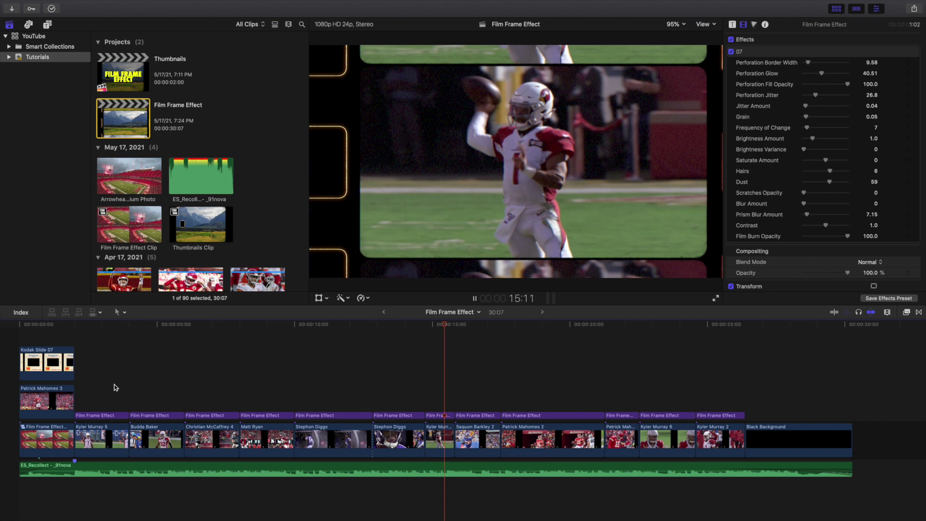
key("space")
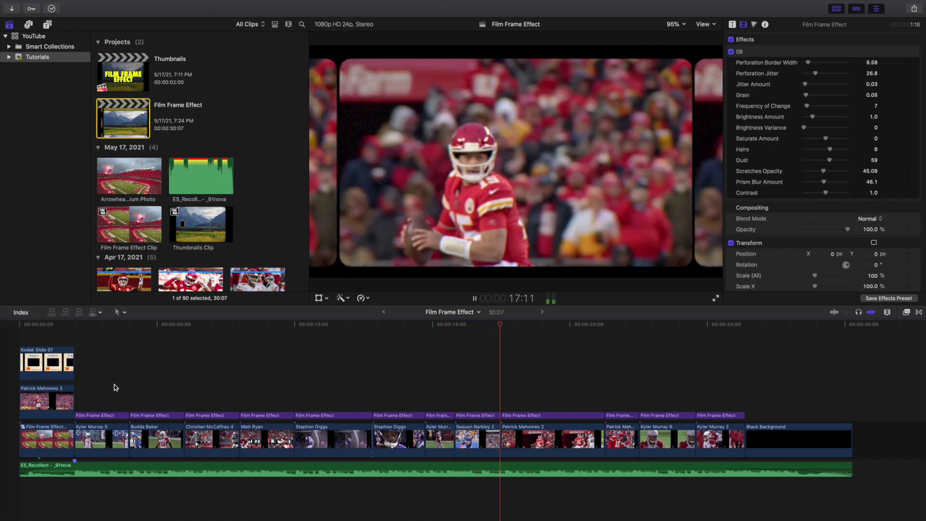
key("space")
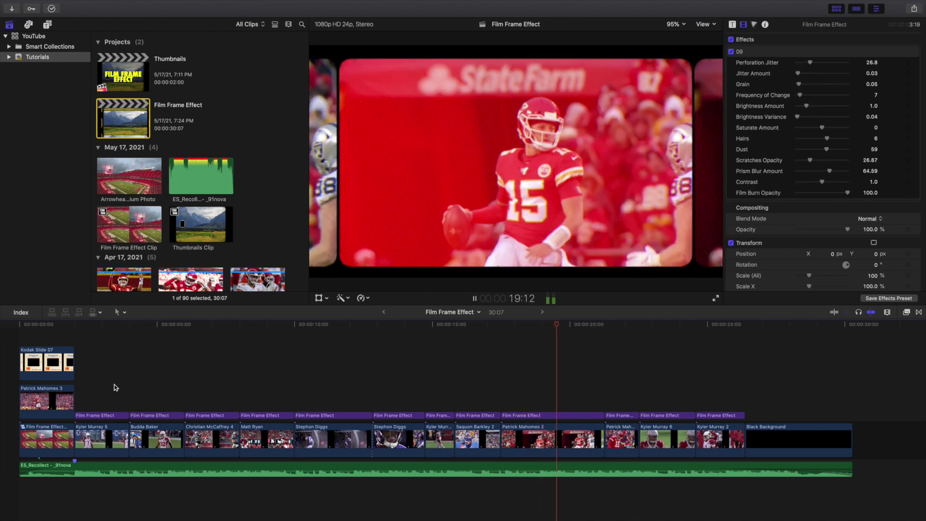
key("space")
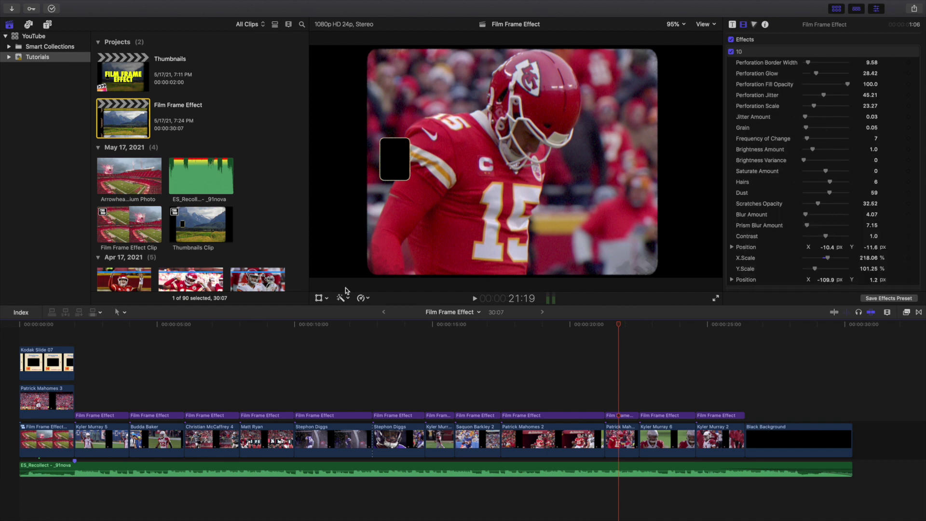
left_click_drag(827, 260, 811, 269)
key("super+z")
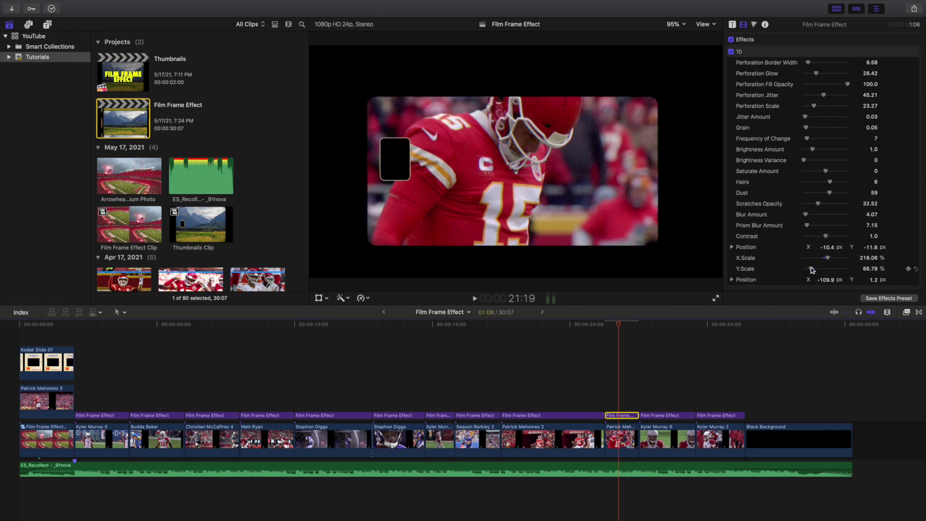
key("super+z")
key("space")
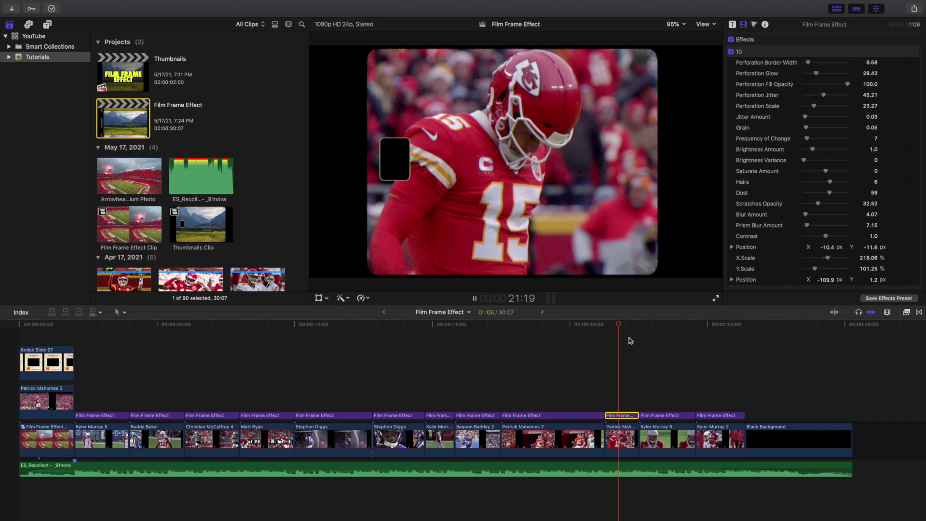
key("space")
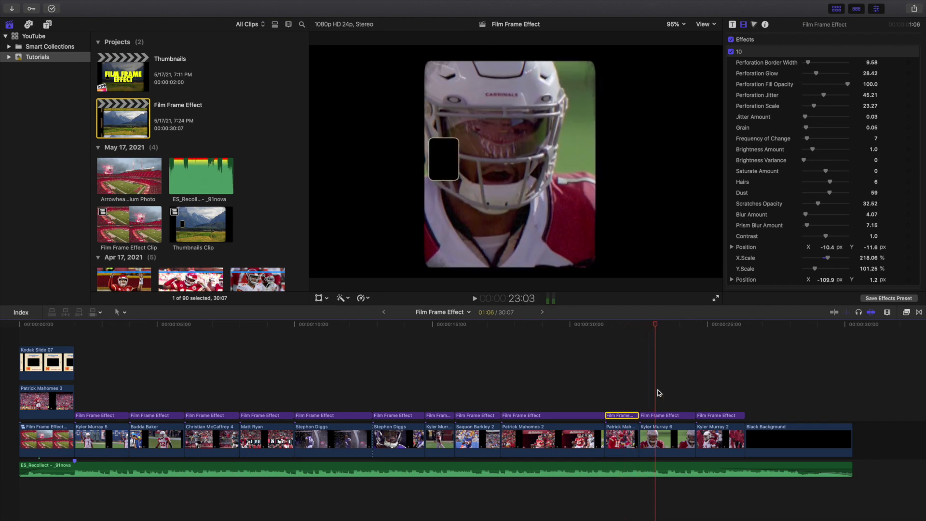
left_click(664, 414)
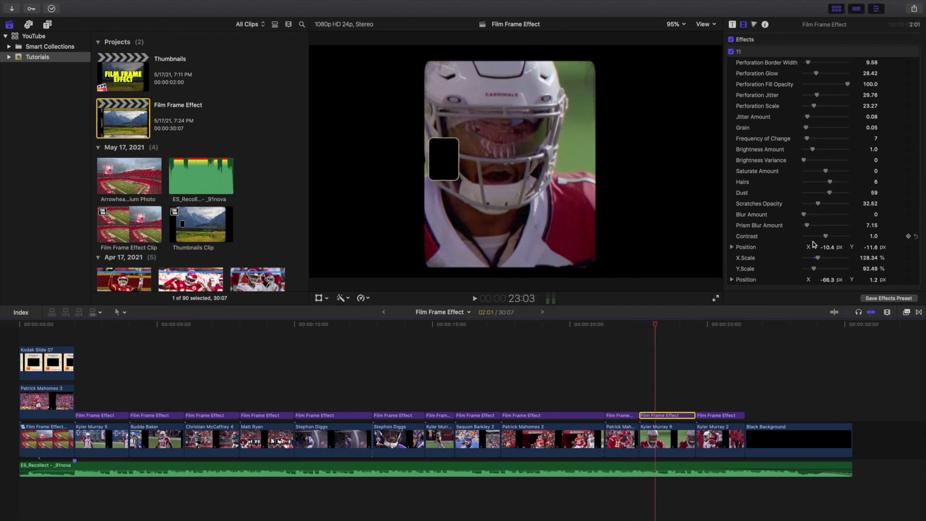
left_click_drag(817, 257, 823, 257)
mouse_move(828, 257)
left_mouse_down()
mouse_move(836, 258)
mouse_move(817, 257)
left_mouse_up()
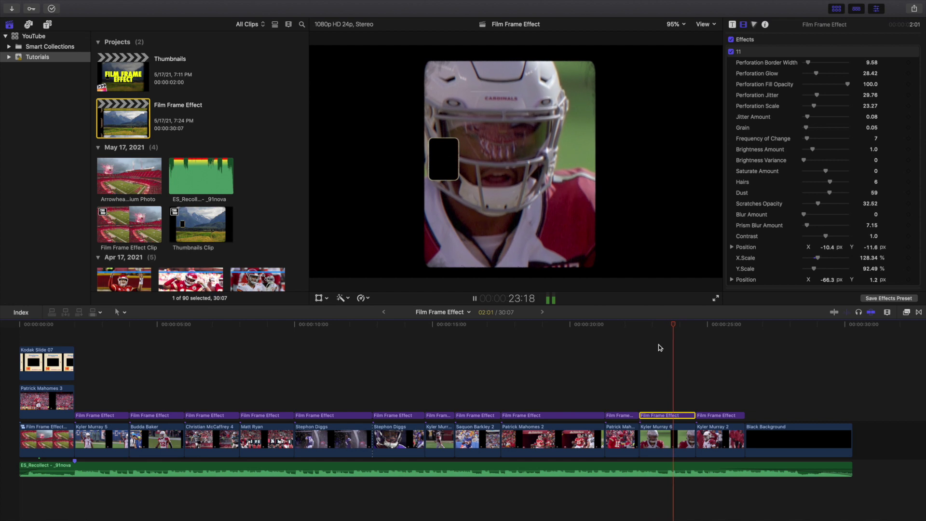
key("space")
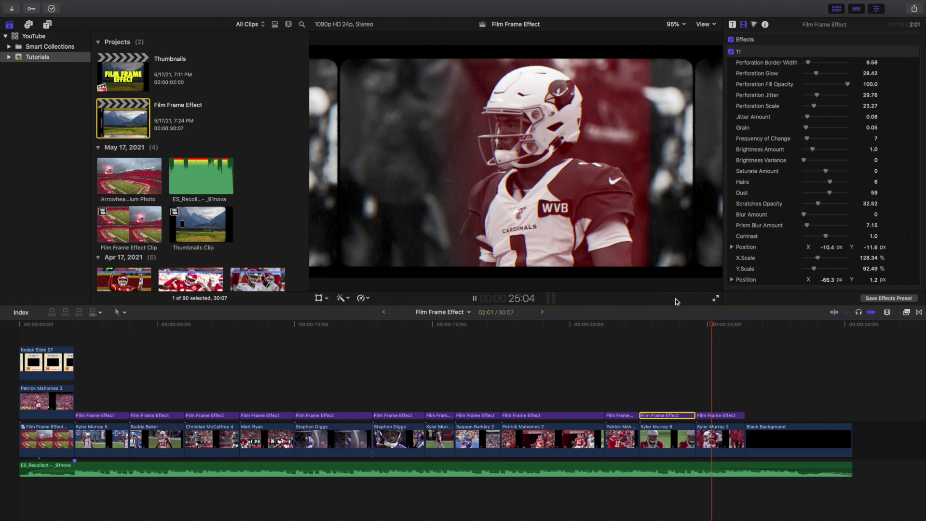
key("space")
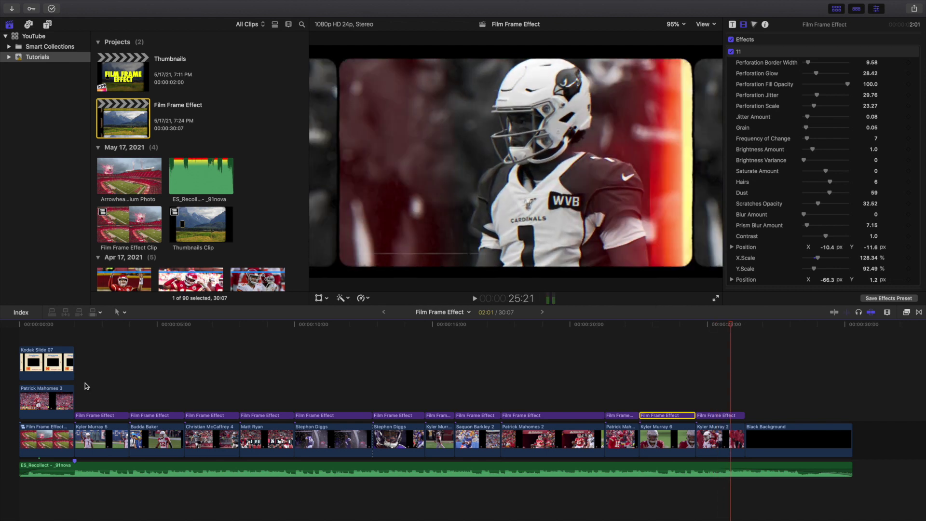
left_click(3, 411)
key("space")
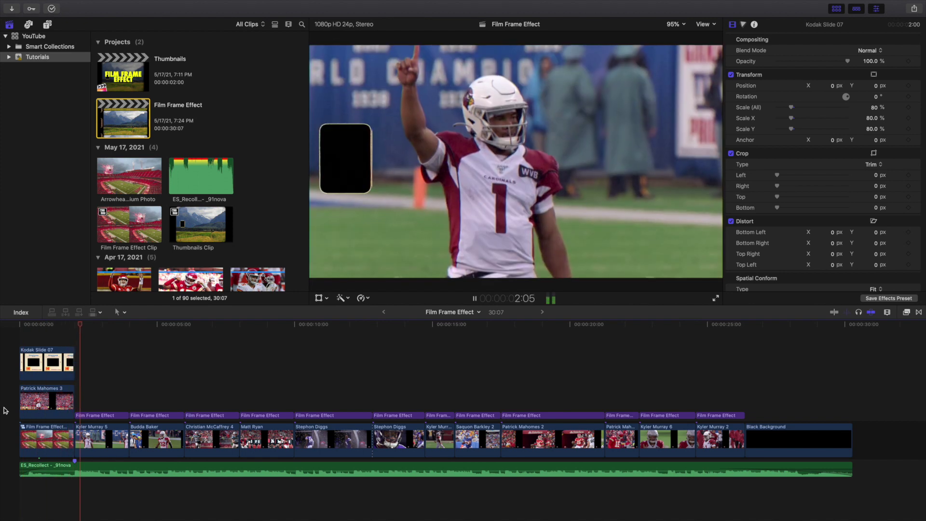
Stop playback and disable the first Film Frame Effect clip
key("space")
left_click(86, 417)
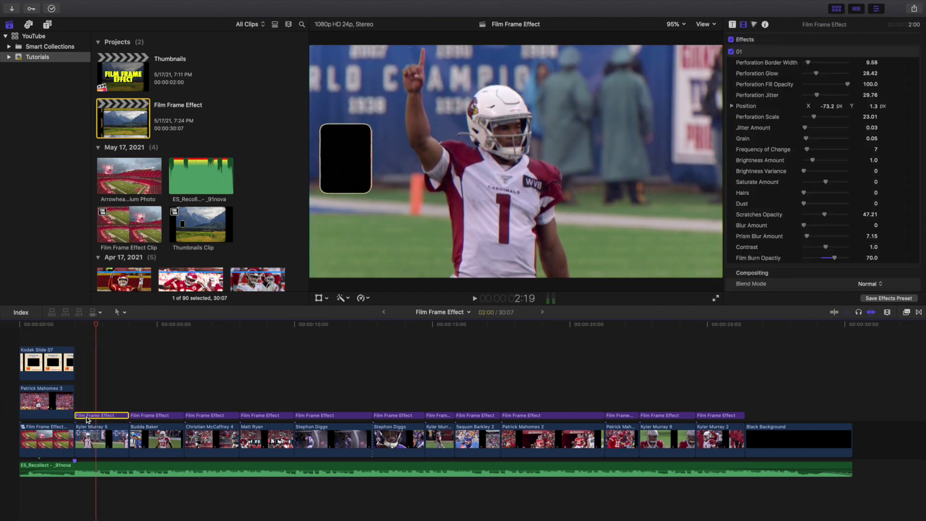
key("v")
left_click(77, 394)
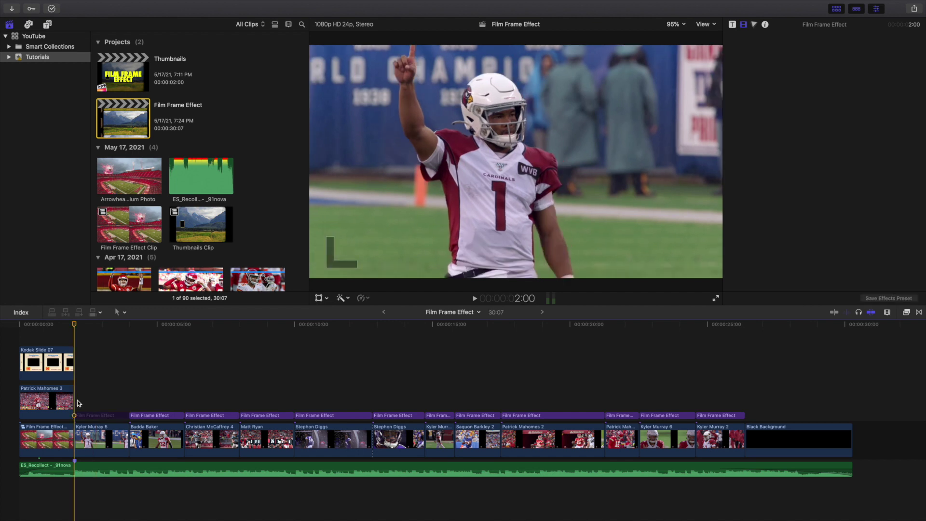
Apply the Dust 02 overlay to Kyler Murray 5 and preview it
left_click(906, 313)
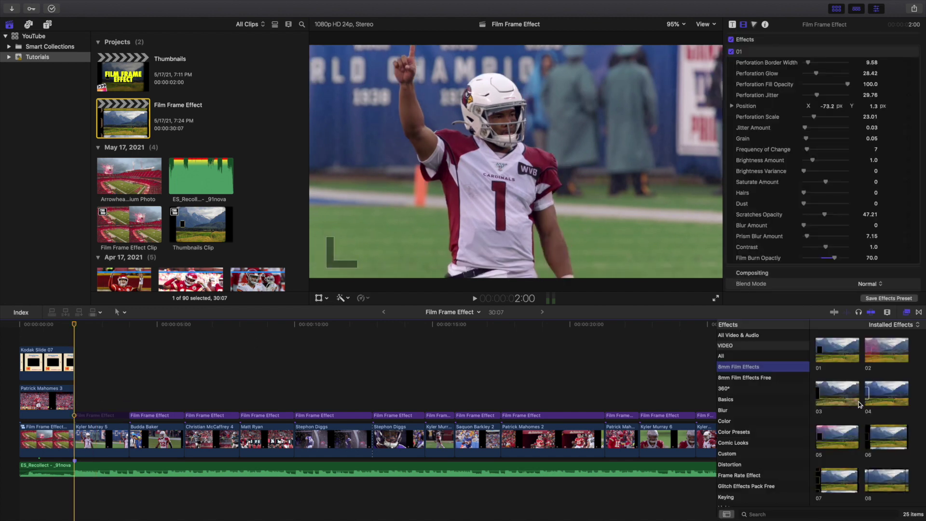
scroll(858, 404, "down", 10)
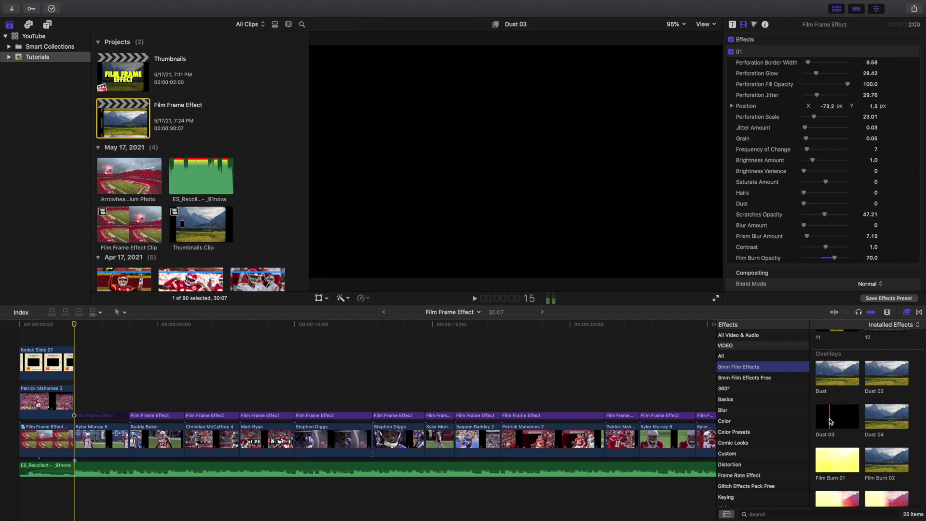
left_click(111, 444)
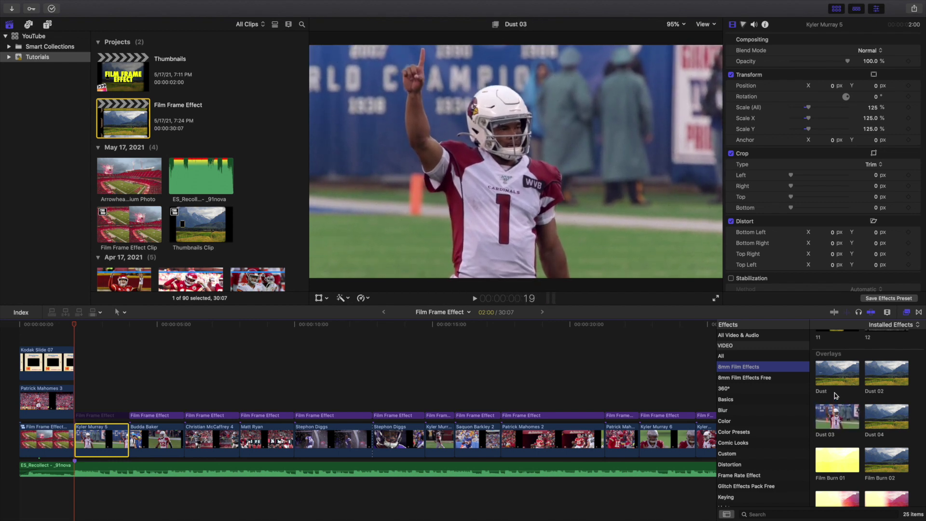
left_click(863, 373)
left_click_drag(863, 373, 102, 439)
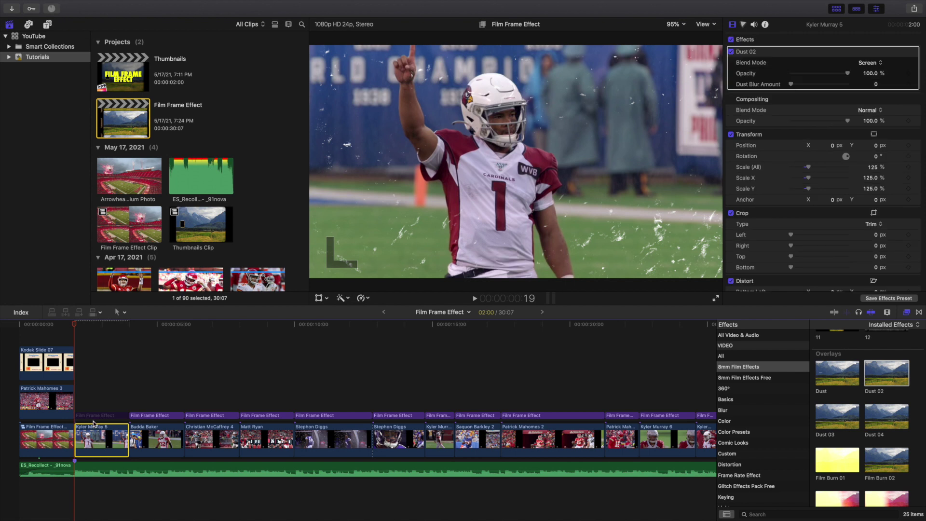
key("space")
key("space")
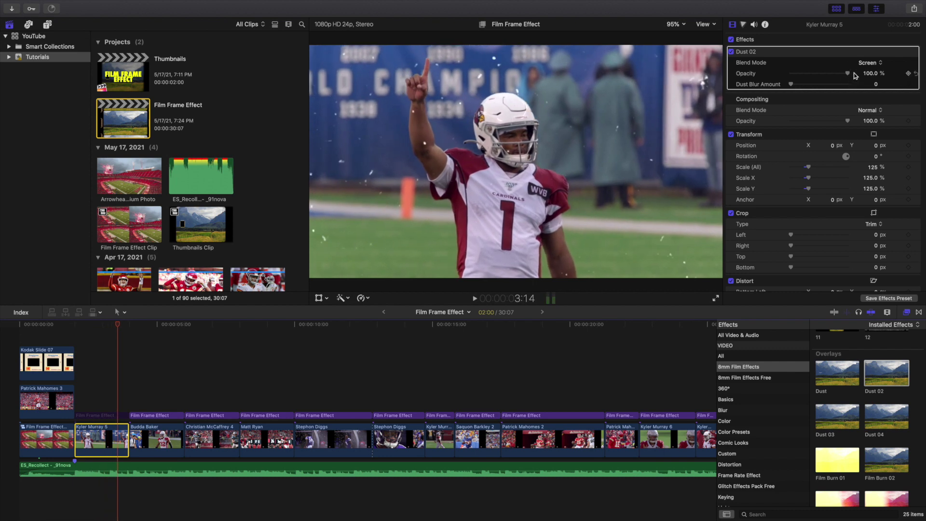
Replace Dust 02 with the Dust 03 overlay on Kyler Murray 5
key("Delete")
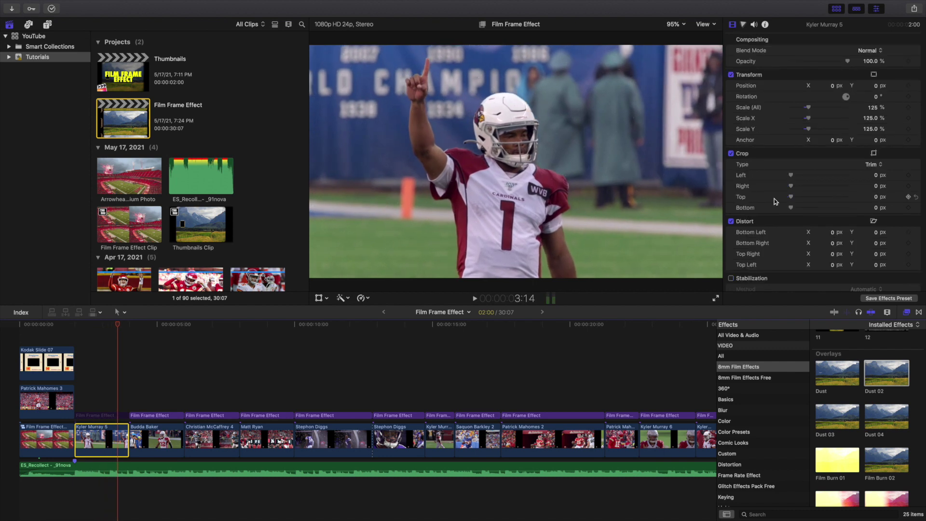
left_click_drag(830, 405, 100, 430)
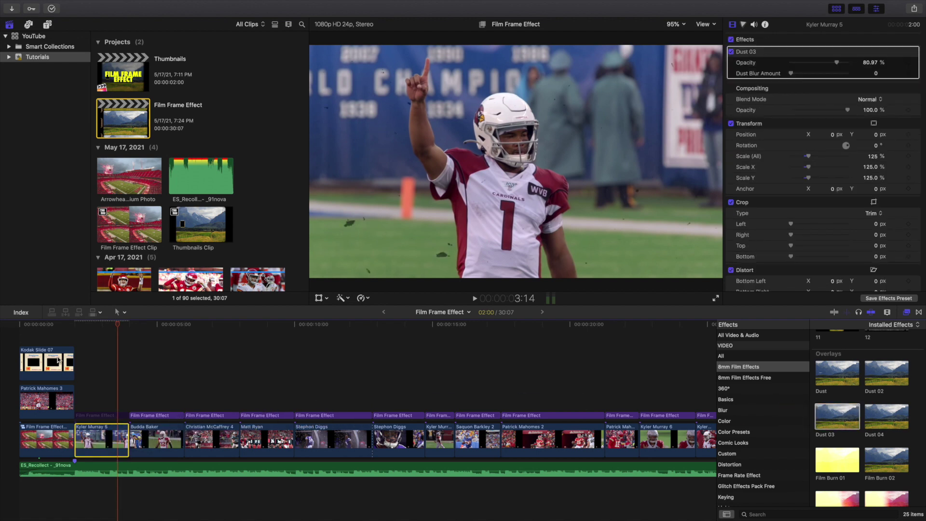
left_click(74, 343)
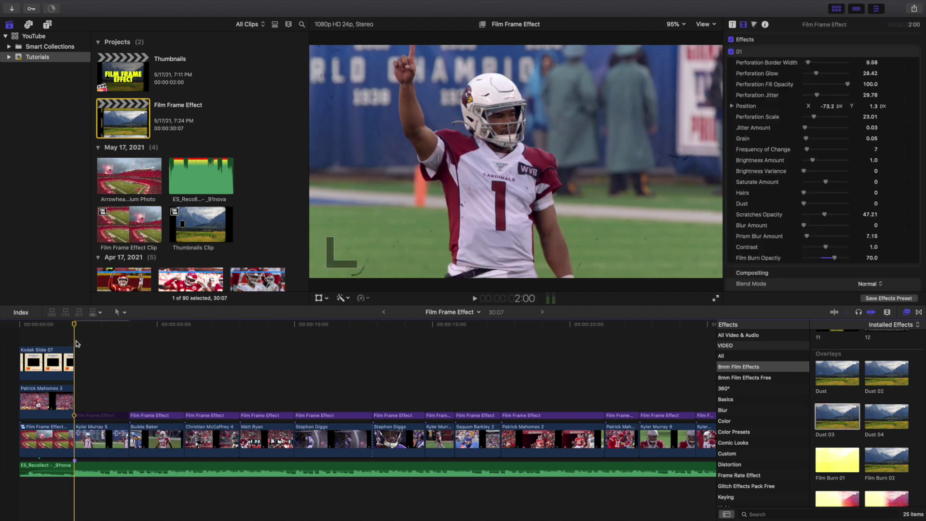
key("space")
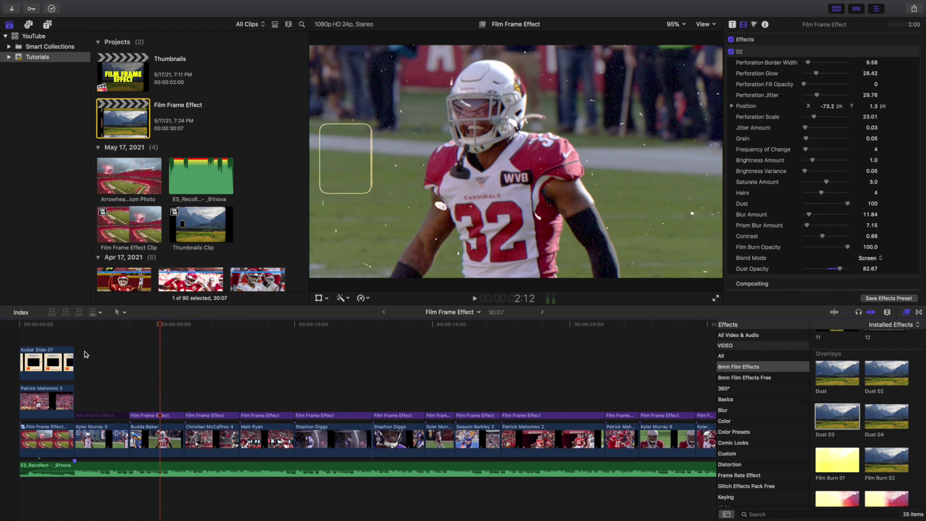
left_click(87, 352)
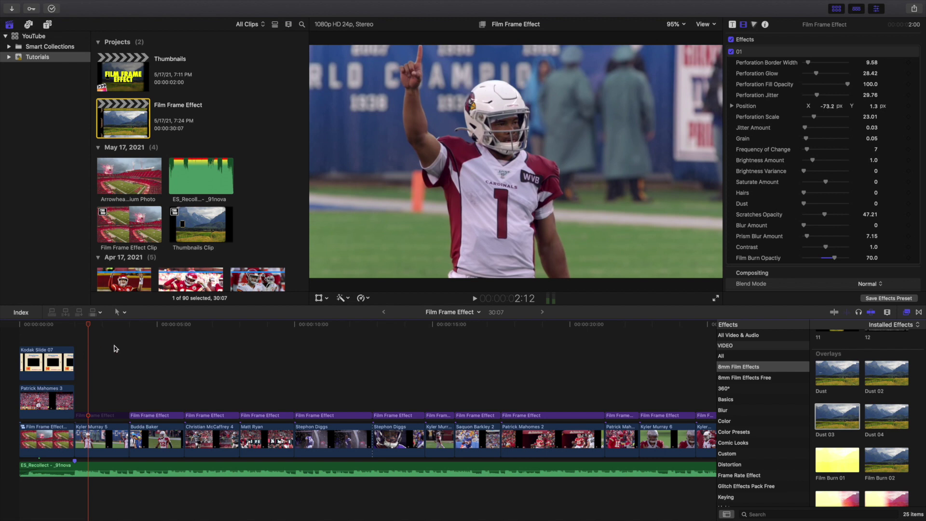
scroll(844, 462, "down", 5)
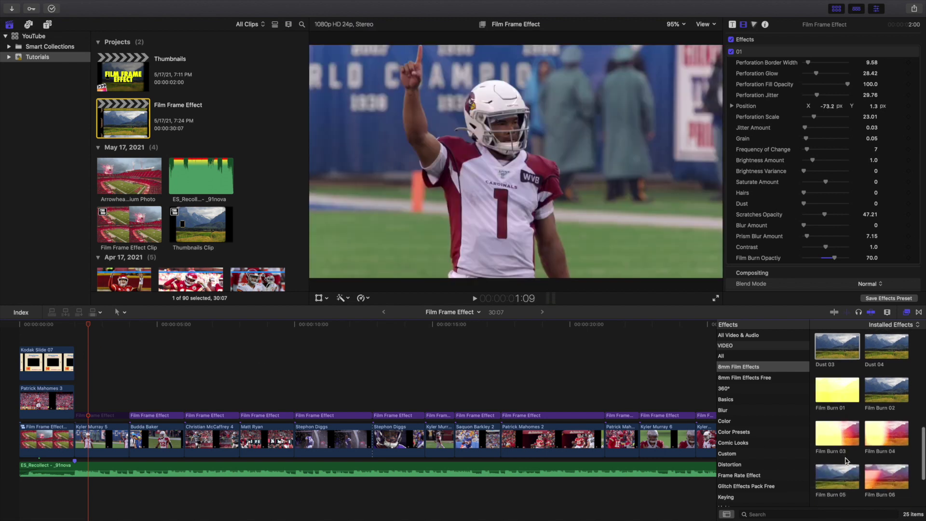
Add the Film Burn 06 overlay to Kyler Murray 5 and preview it
left_click_drag(885, 430, 123, 435)
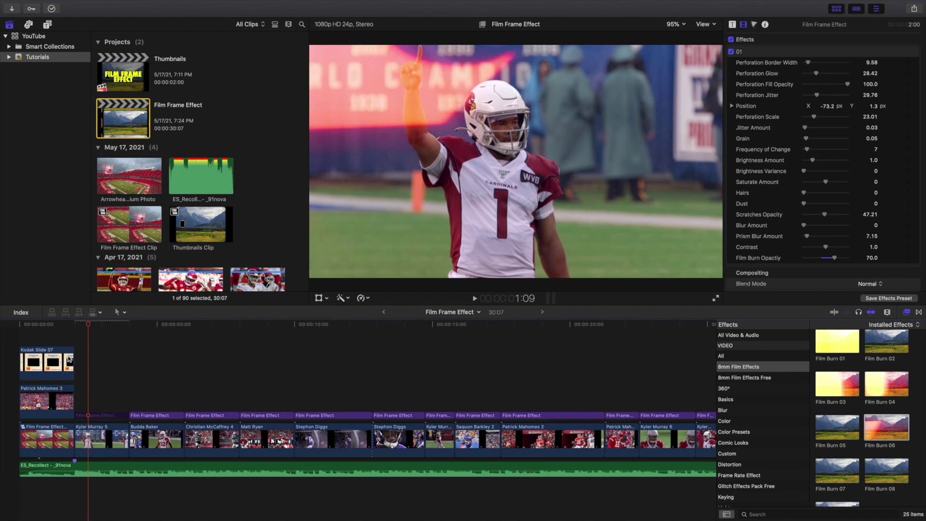
left_click(77, 340)
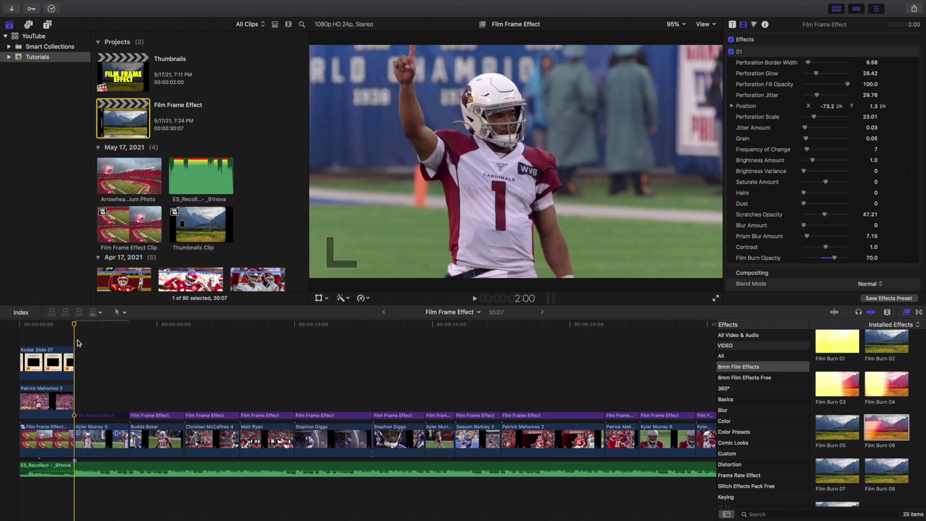
key("space")
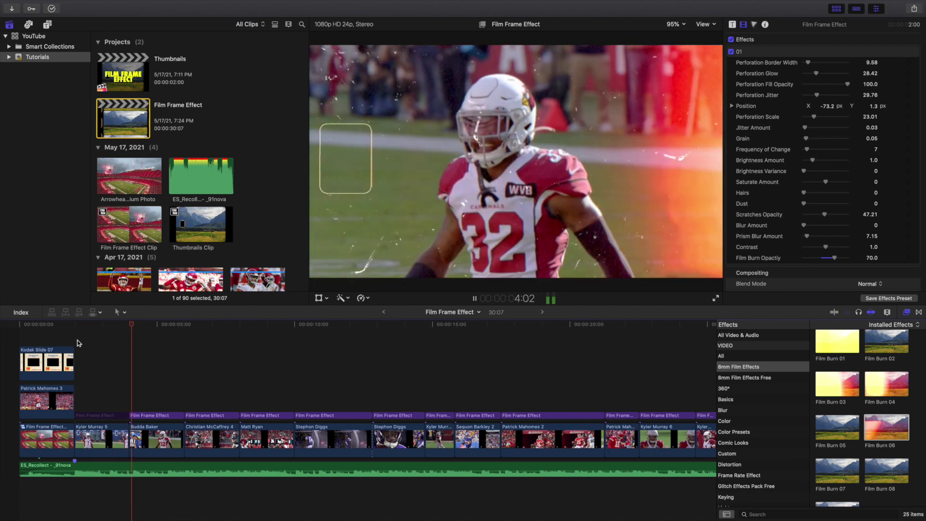
left_click(77, 340)
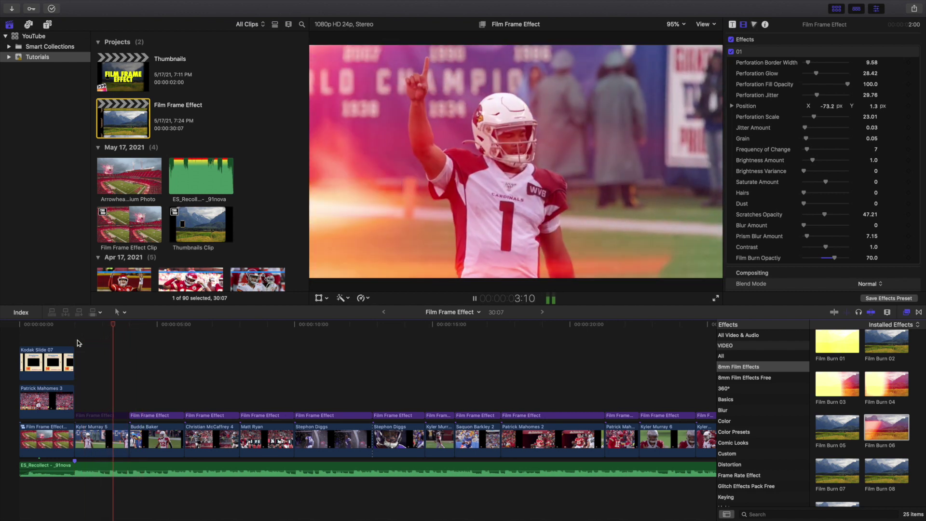
left_click(77, 339)
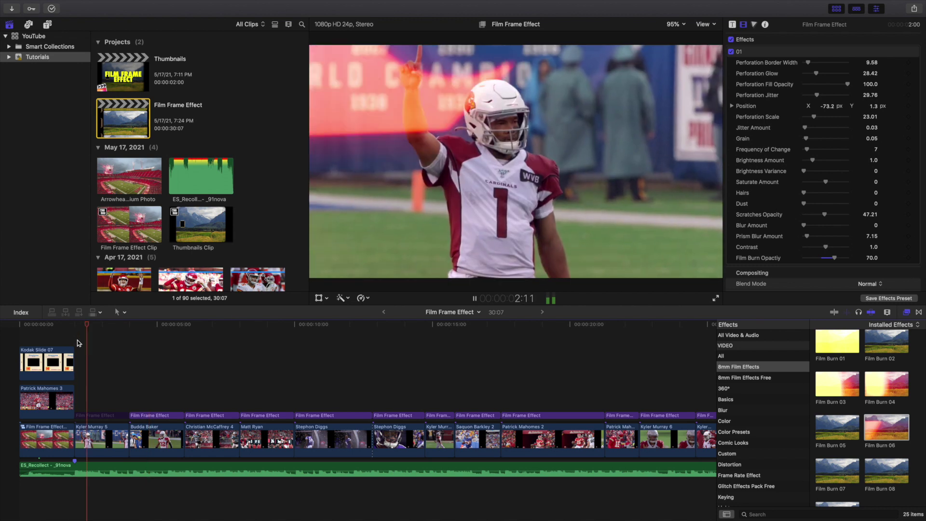
key("space")
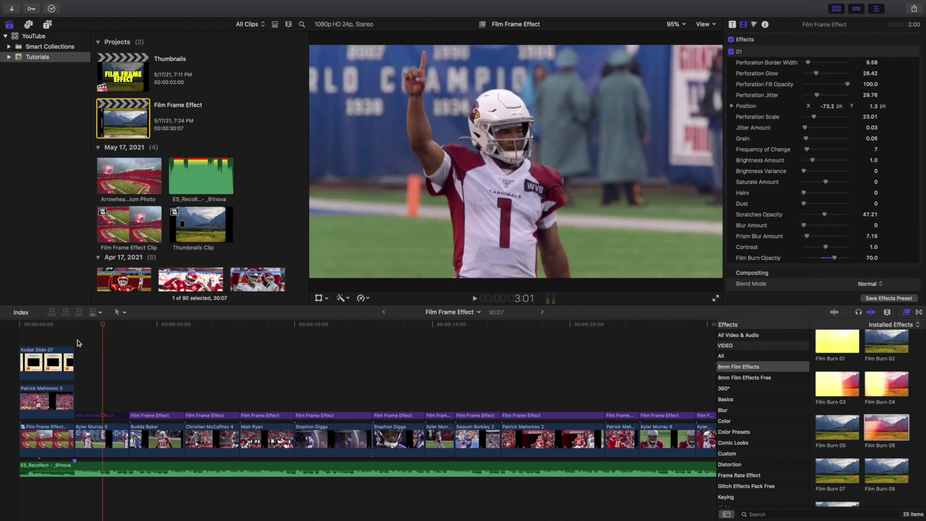
key("Left")
key("Left")
key("Left")
key("Left")
key("Left")
key("Left")
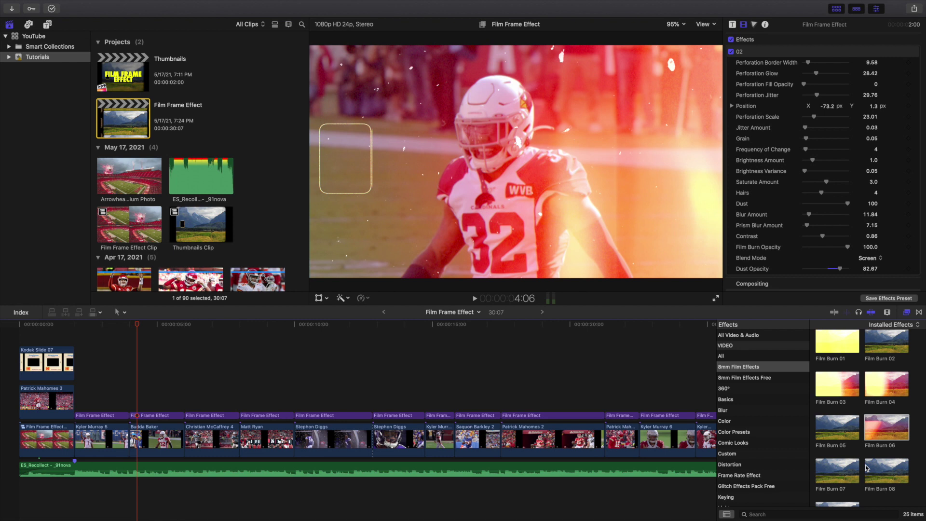
Add the Film Burn 09 overlay to Kyler Murray 5 and preview it
scroll(842, 471, "down", 2)
left_click_drag(842, 471, 108, 428)
left_click(91, 398)
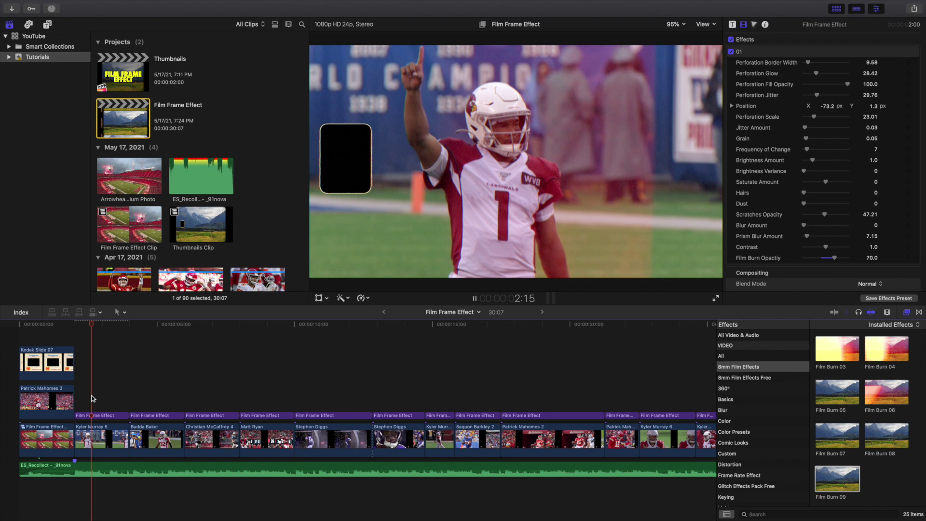
key("space")
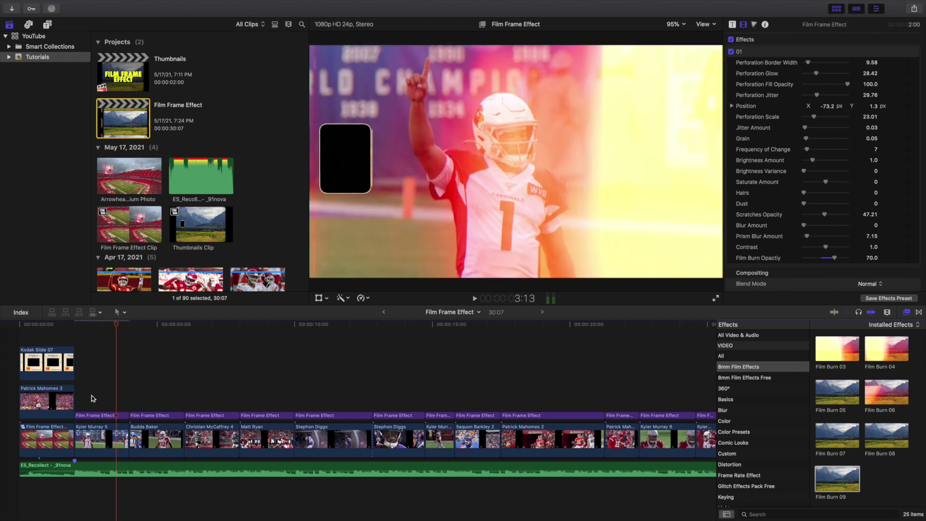
left_click(83, 391)
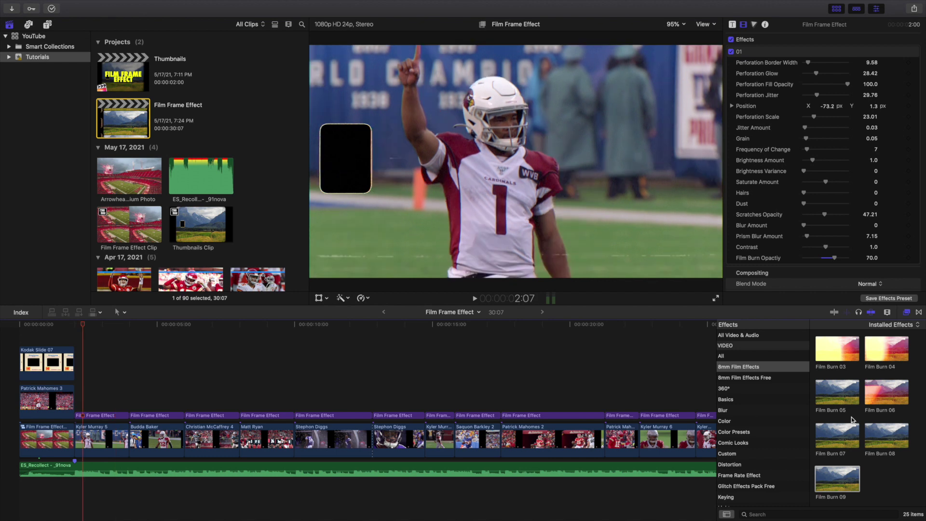
scroll(858, 417, "up", 5)
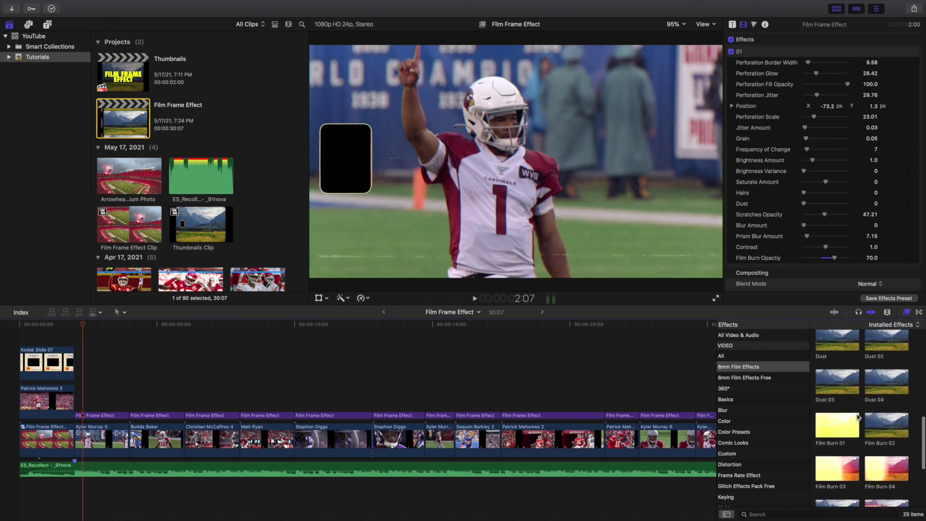
scroll(850, 398, "up", 6)
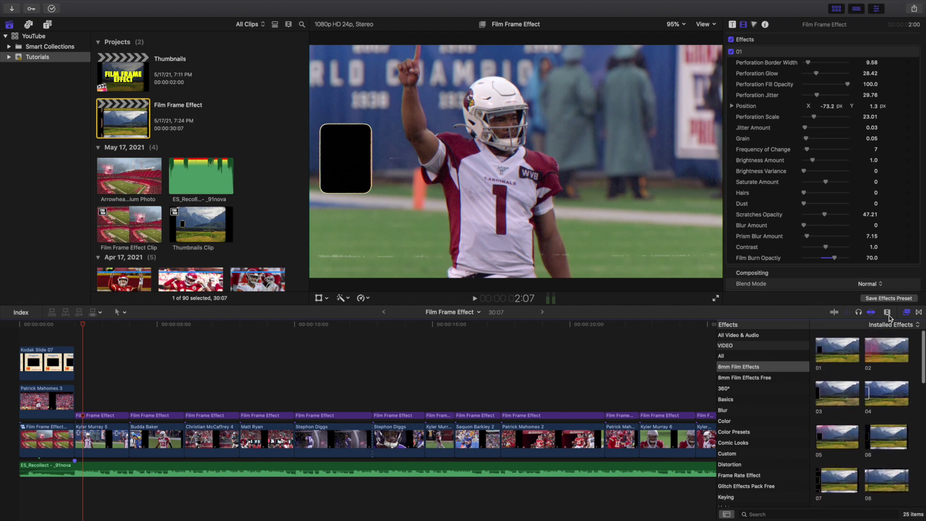
Hide the effects browser and play the whole edit from the Kodak Ektachrome intro
left_click(905, 312)
key("Home")
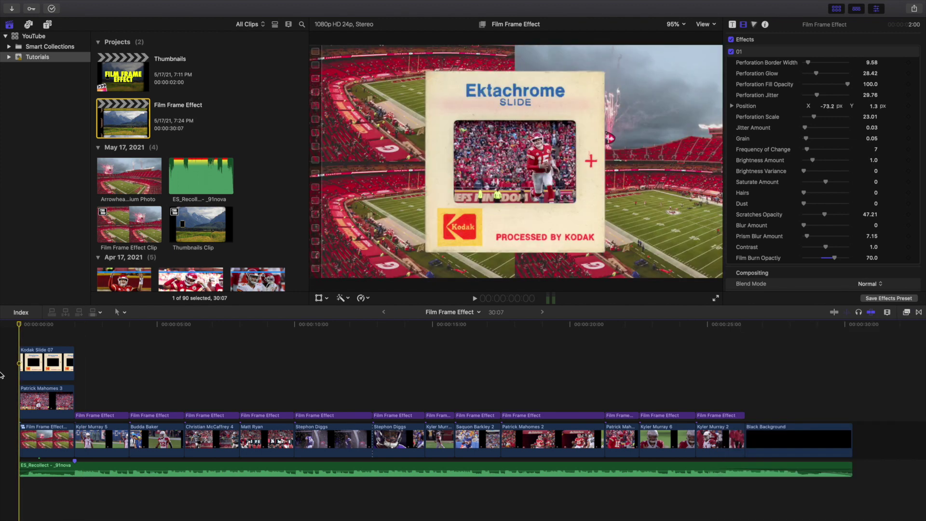
key("space")
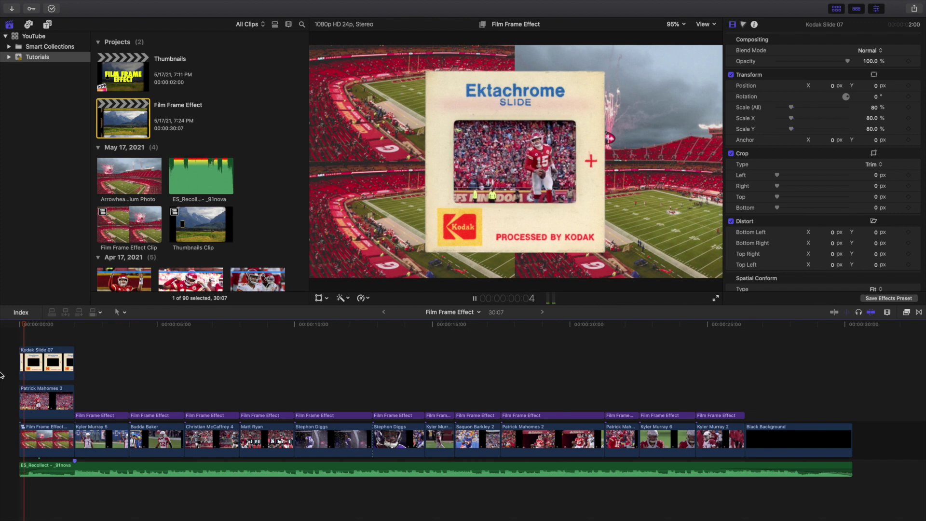